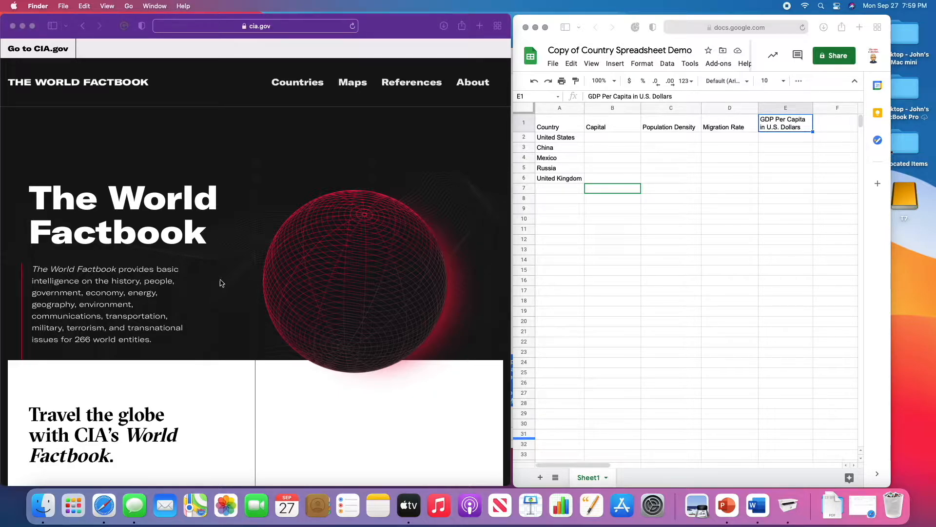
Open the United States page from the World Factbook's country list, filtered to countries starting with U.
left_click(295, 26)
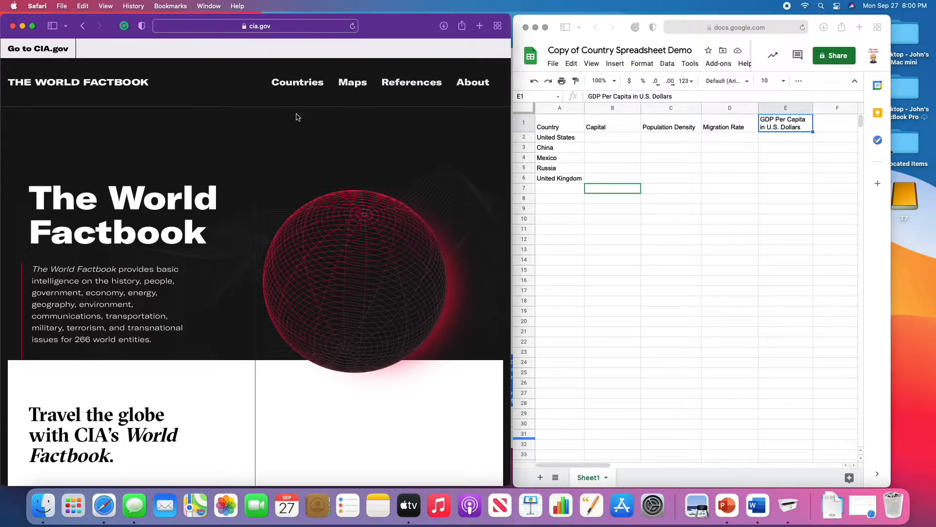
left_click(299, 89)
scroll(239, 297, "down", 5)
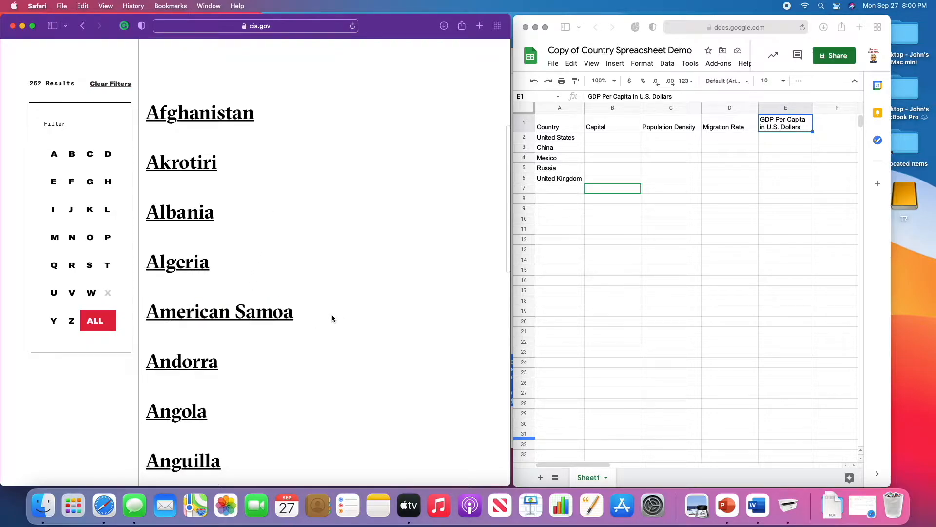
scroll(332, 318, "down", 9)
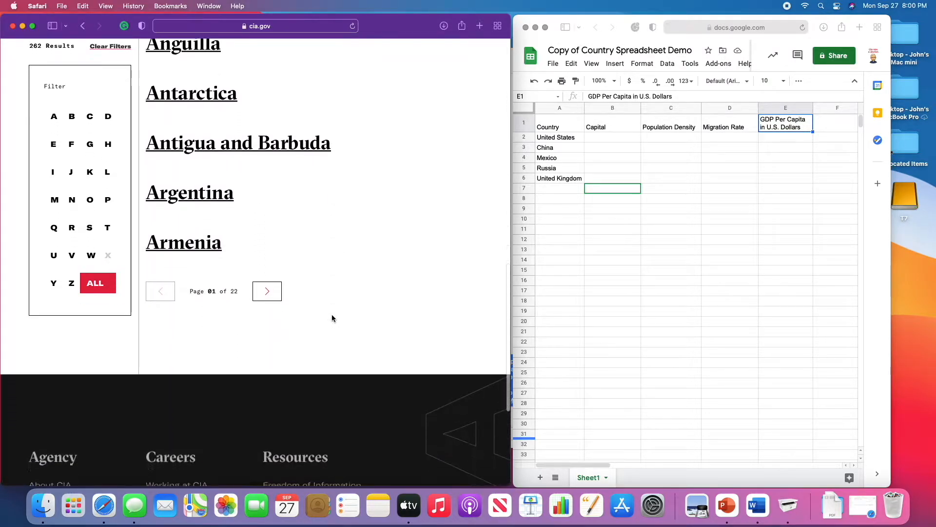
scroll(331, 318, "up", 4)
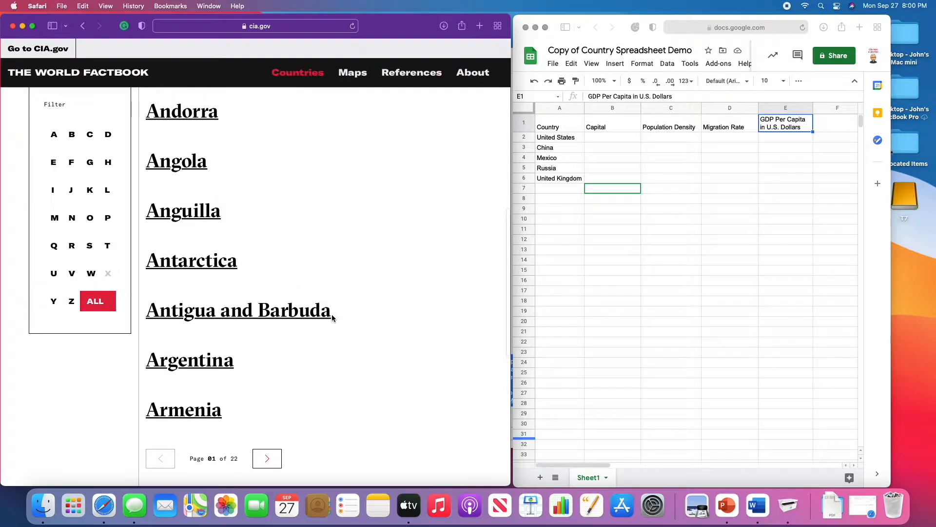
scroll(332, 318, "up", 8)
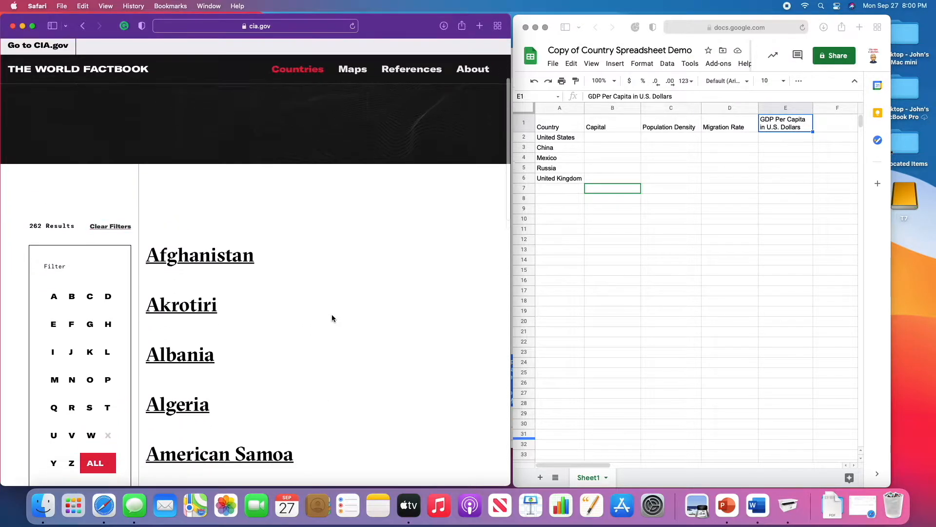
scroll(331, 318, "down", 3)
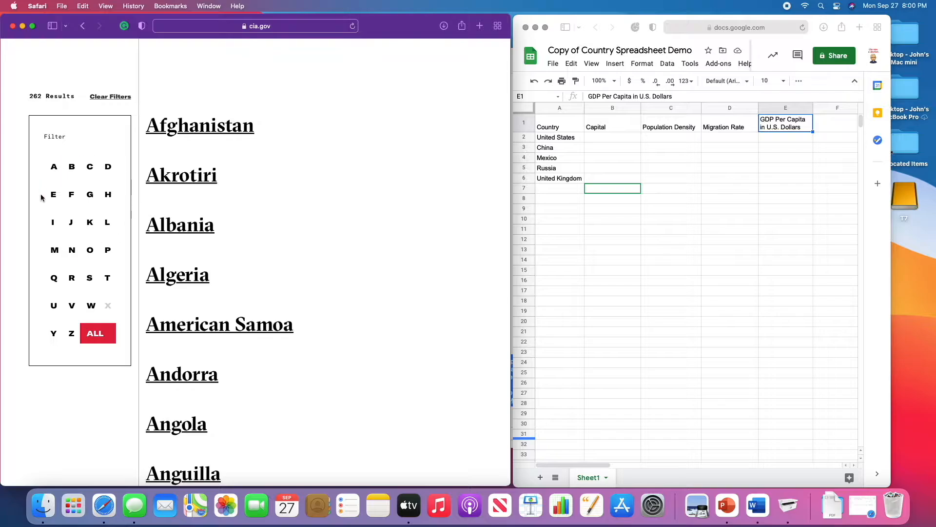
left_click(54, 308)
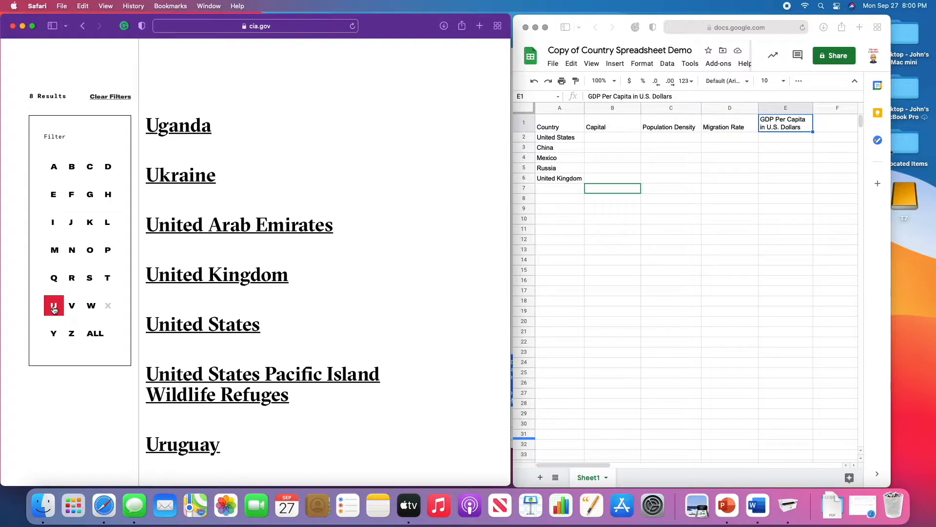
left_click(224, 326)
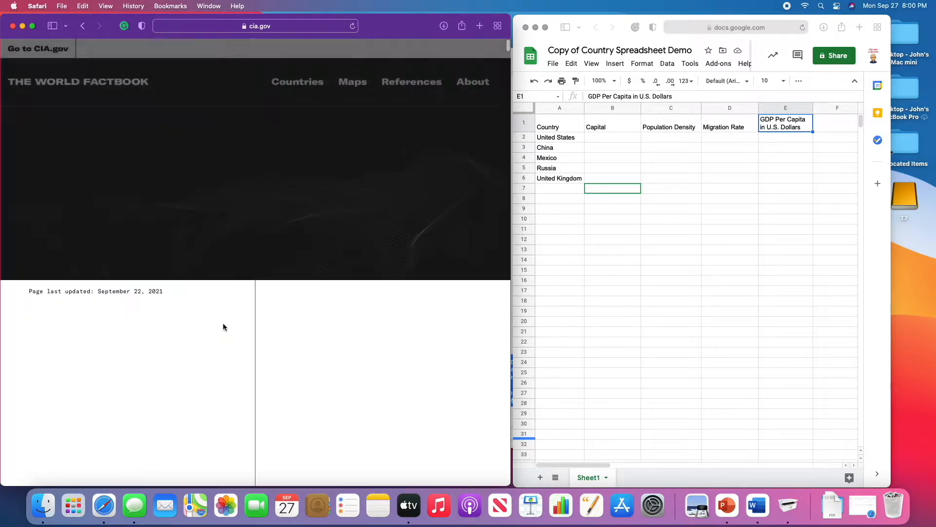
Look through the United States page from the photos and maps down to the Introduction and its contents list.
scroll(224, 326, "down", 4)
scroll(224, 327, "up", 2)
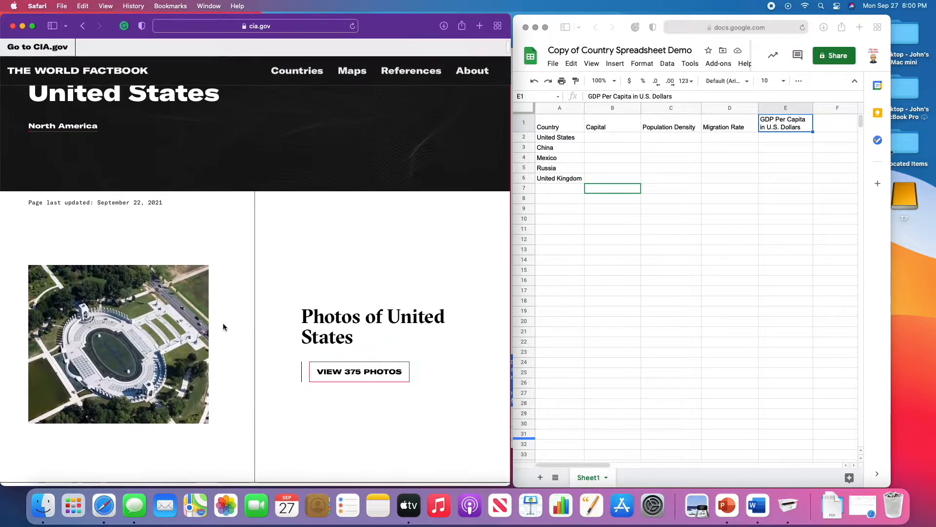
scroll(224, 327, "down", 1)
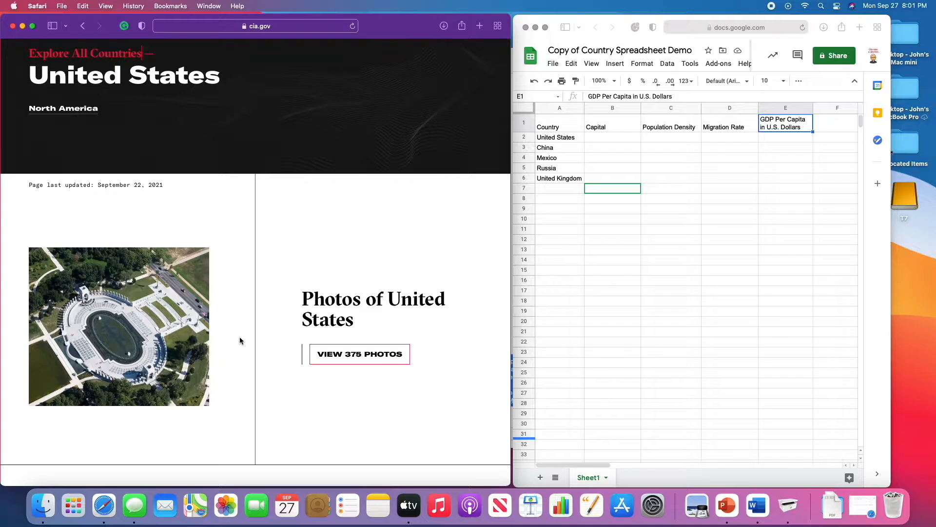
scroll(240, 340, "down", 5)
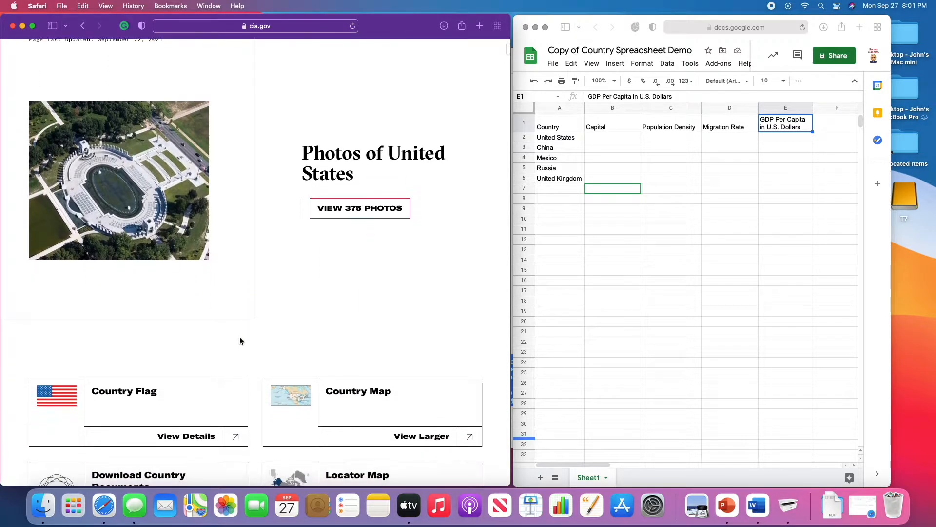
scroll(239, 341, "down", 8)
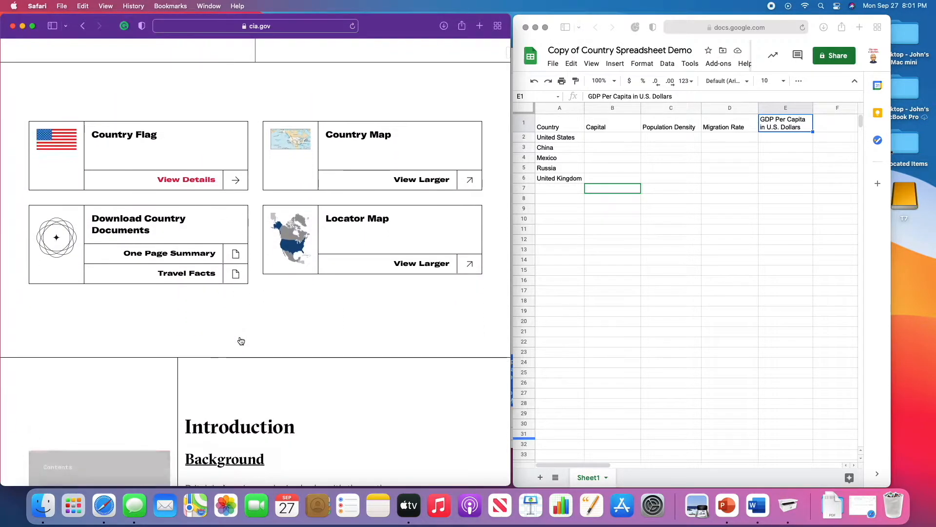
scroll(241, 340, "down", 3)
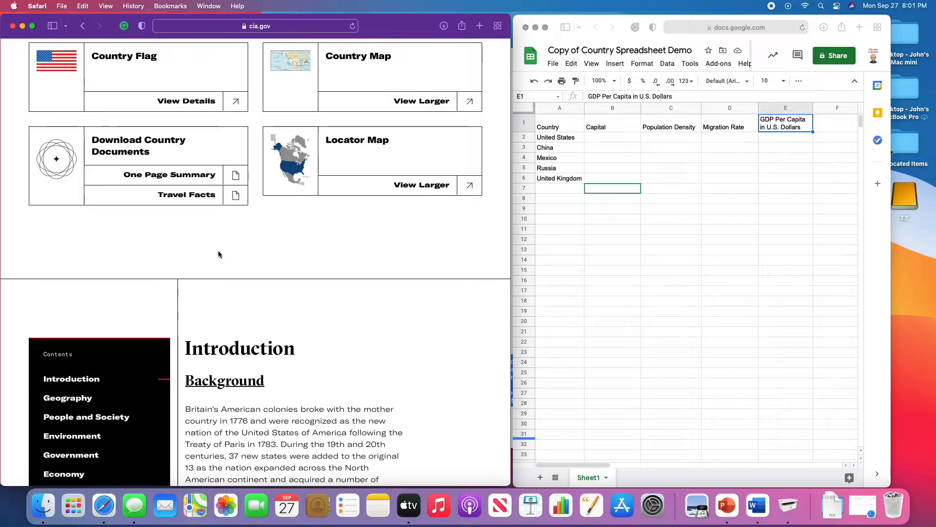
scroll(218, 250, "down", 5)
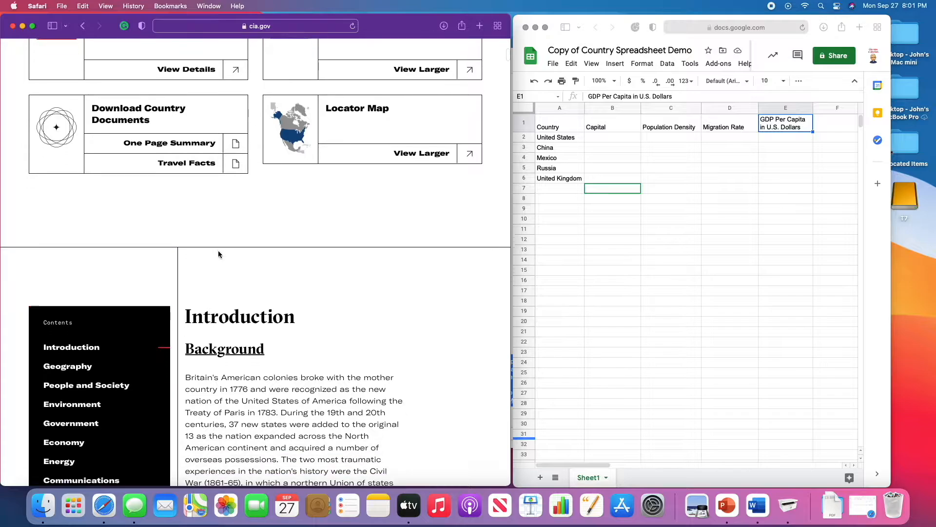
scroll(218, 250, "down", 2)
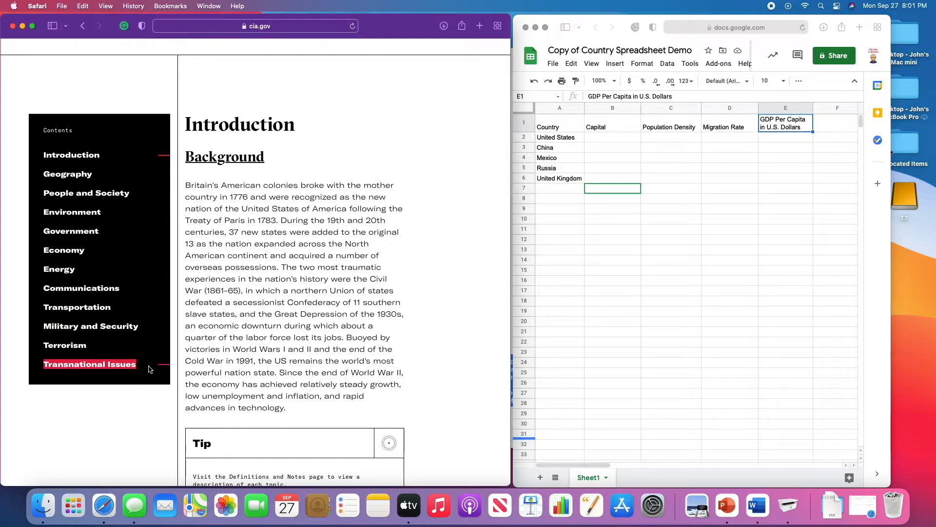
Copy the capital name Washington, DC from the Government section into cell B2 and widen column B slightly to fit.
left_click(598, 138)
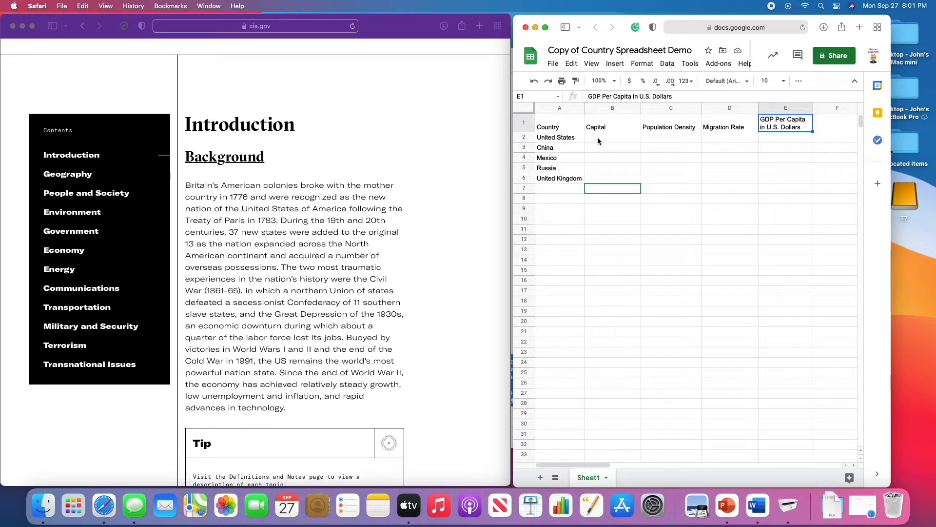
left_click(597, 139)
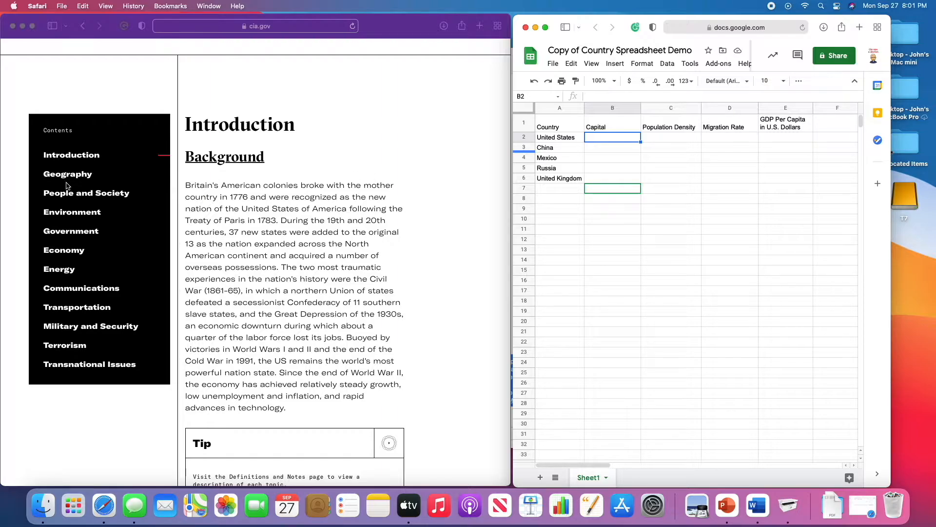
left_click(69, 232)
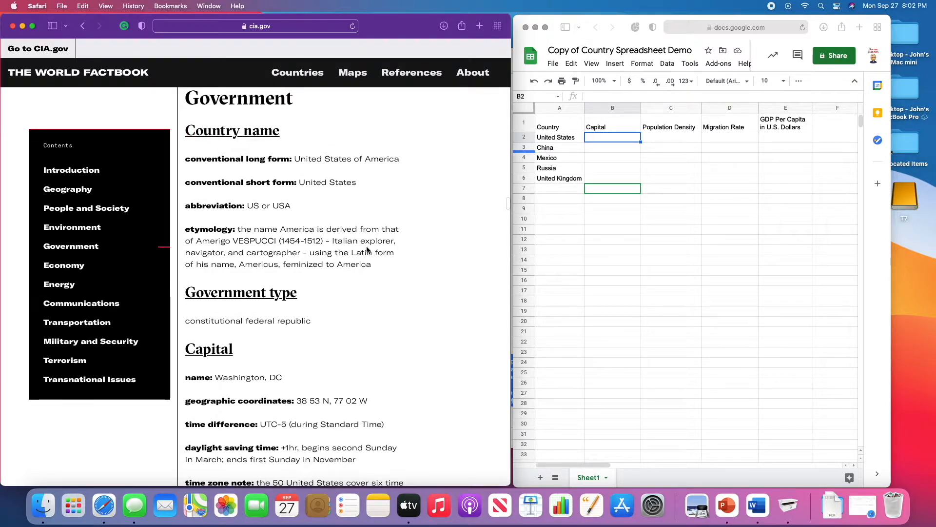
scroll(366, 247, "down", 3)
scroll(367, 250, "down", 2)
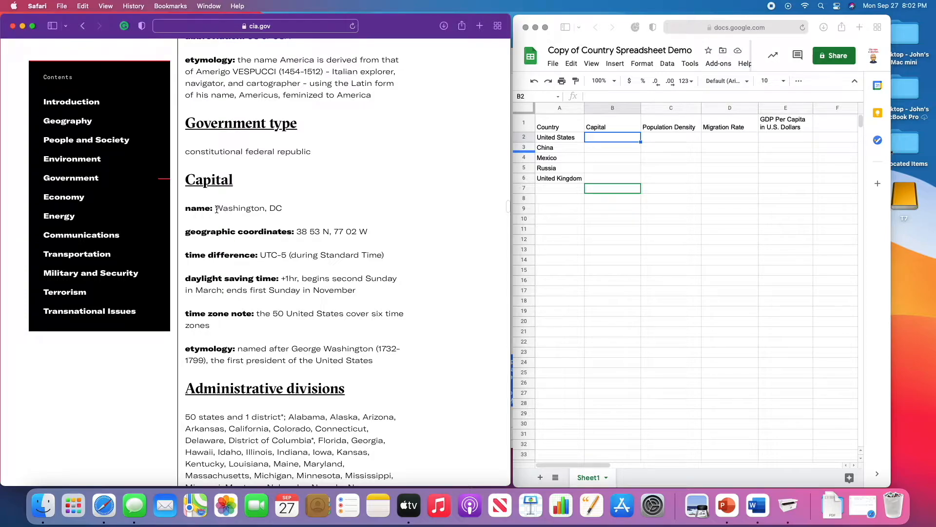
left_click_drag(216, 209, 280, 210)
key("super+c")
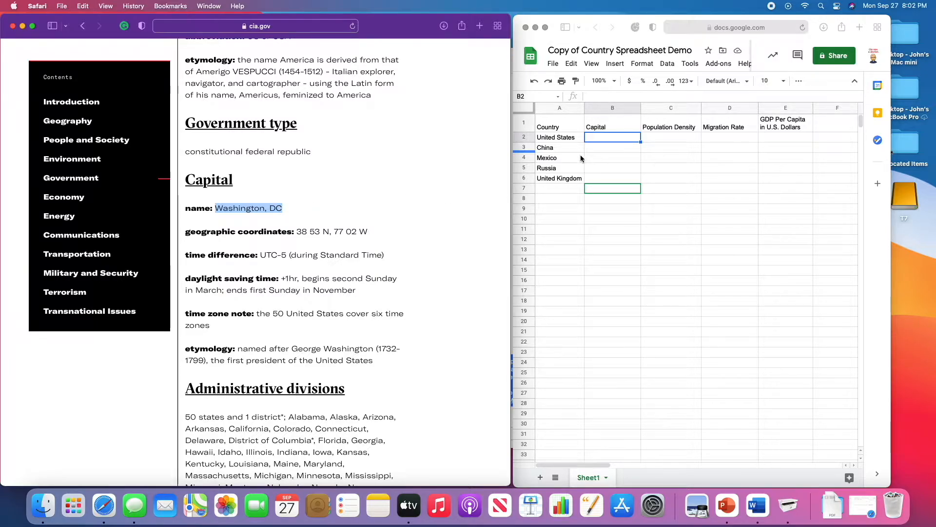
left_click(600, 138)
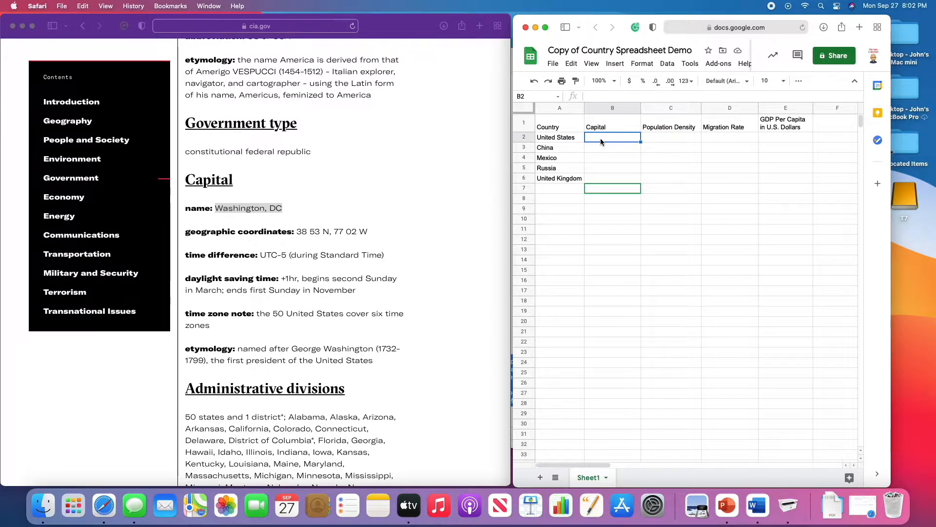
key("super+v")
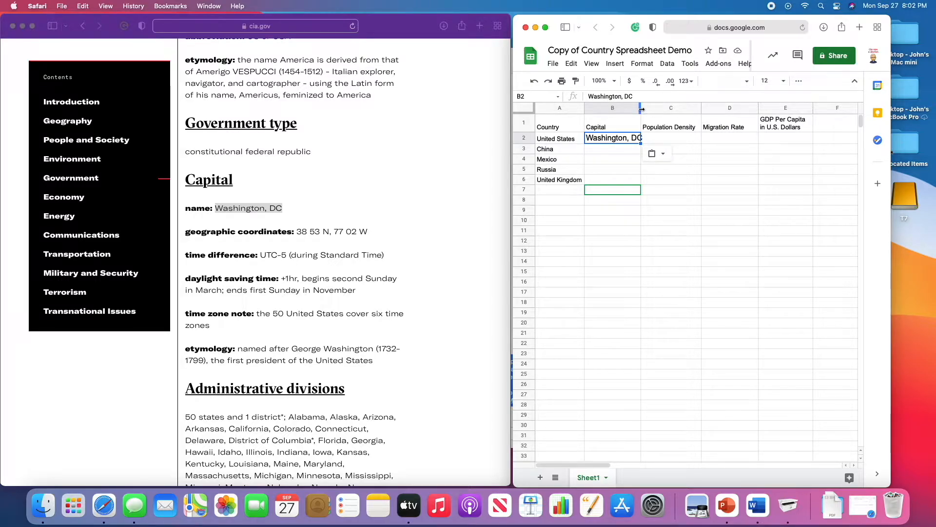
left_click_drag(641, 111, 645, 109)
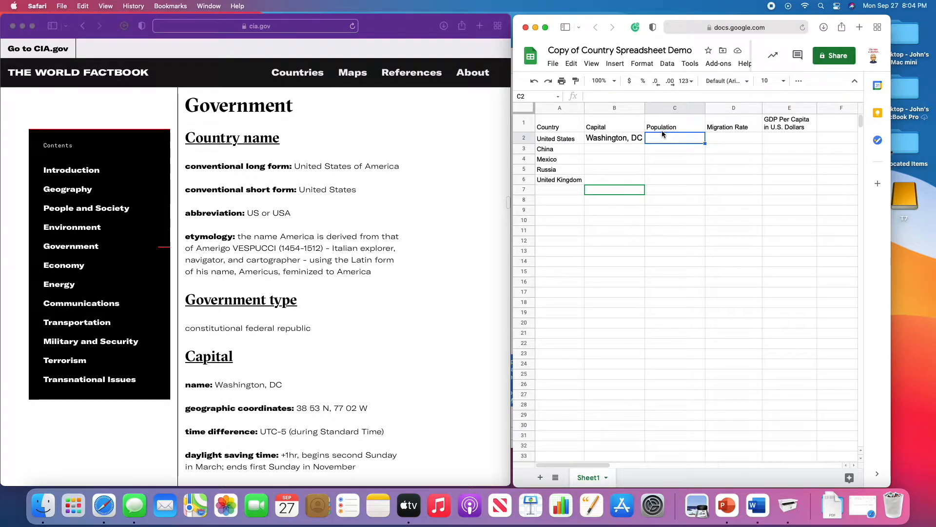
Copy the population figure 334,998,398 from the People and Society section into cell C2 for the United States.
left_click(74, 212)
left_click(75, 211)
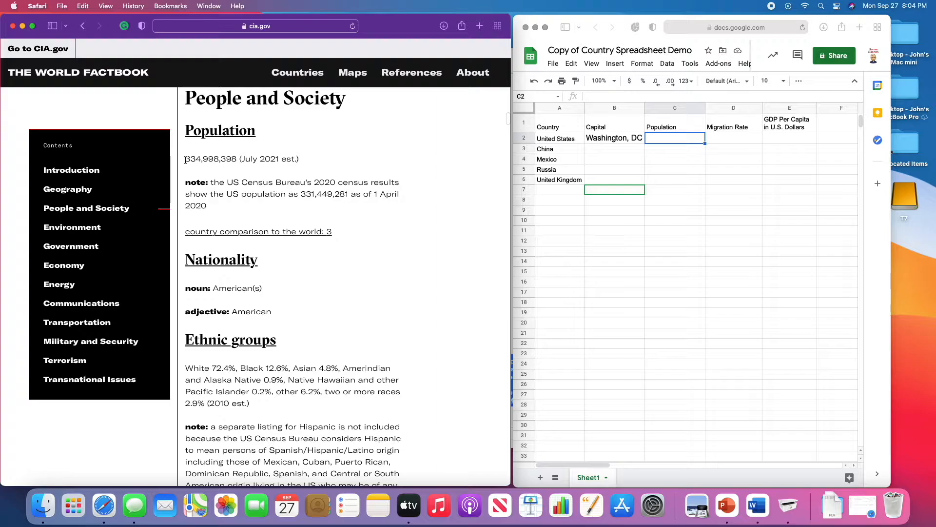
left_click_drag(185, 160, 236, 160)
key("super+c")
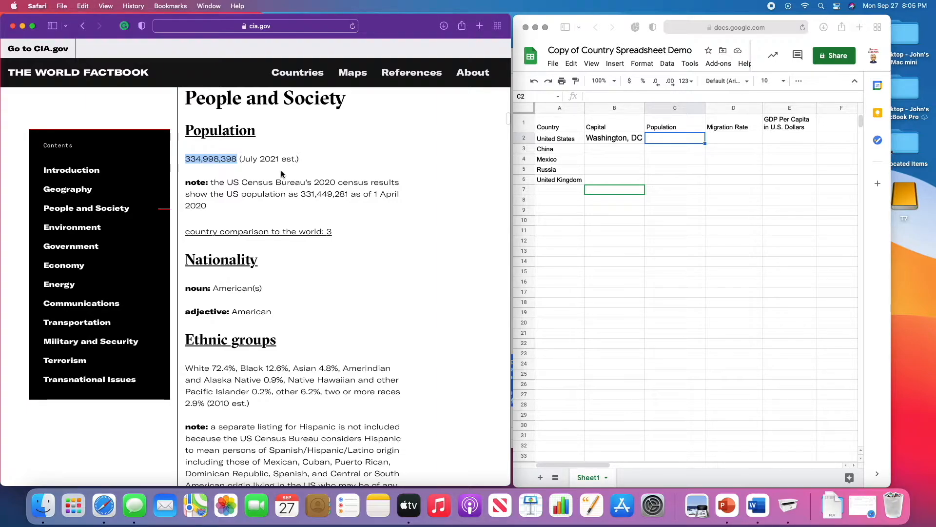
left_click(666, 142)
key("super+v")
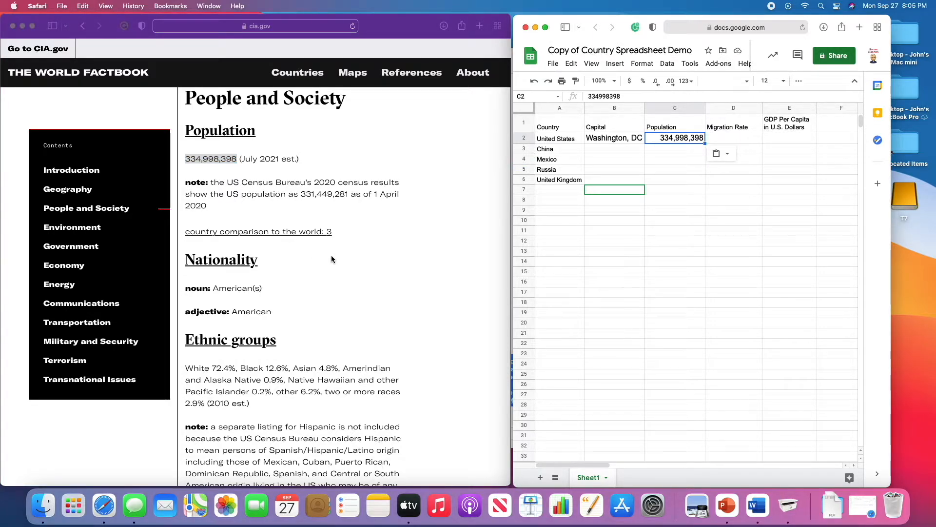
Copy the net migration rate 3.03 from the People and Society section into cell D2 for the United States.
scroll(368, 282, "down", 5)
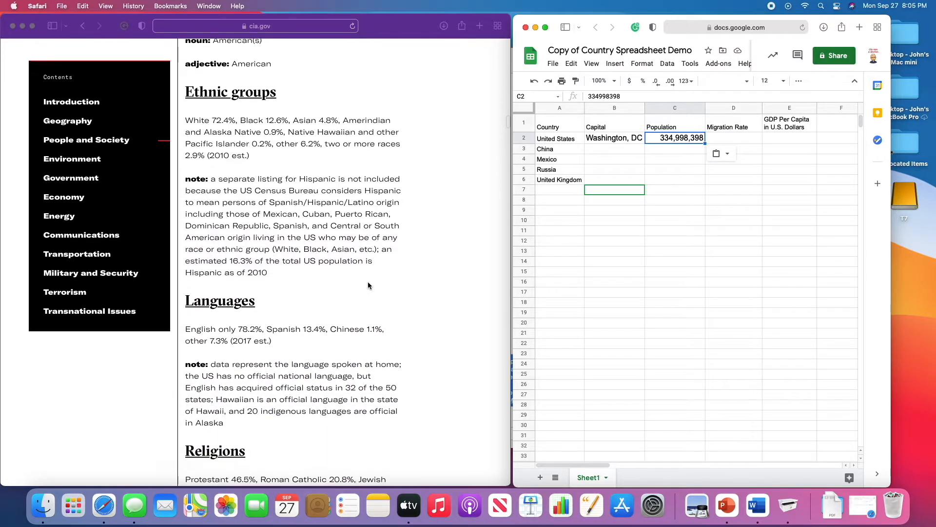
scroll(367, 282, "down", 20)
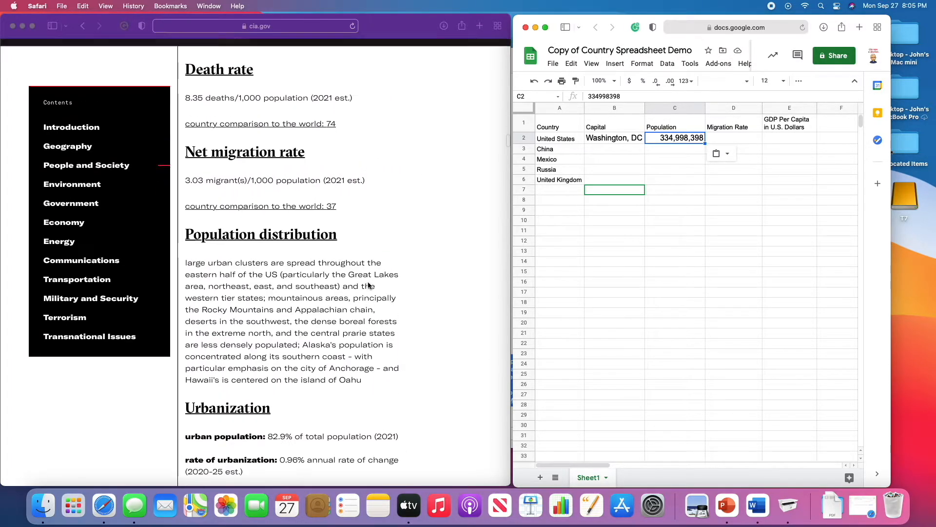
scroll(369, 286, "up", 1)
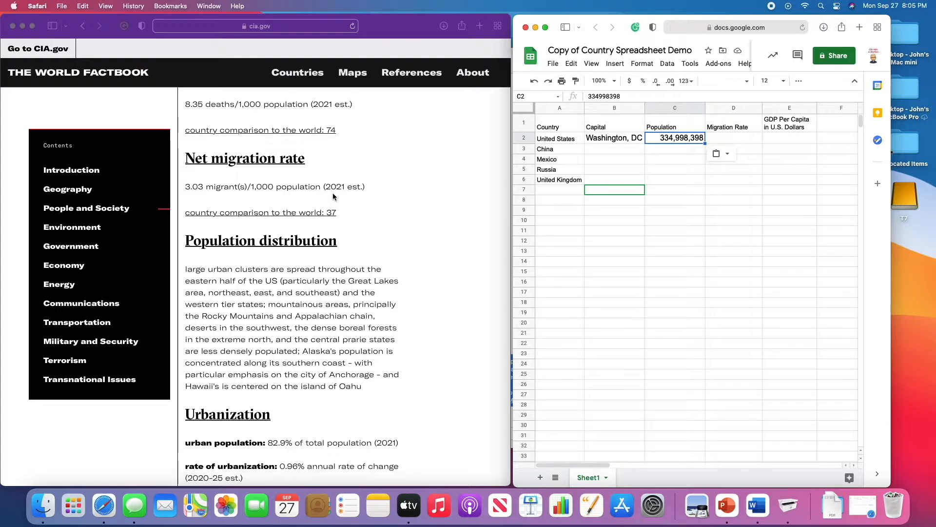
left_click(183, 188)
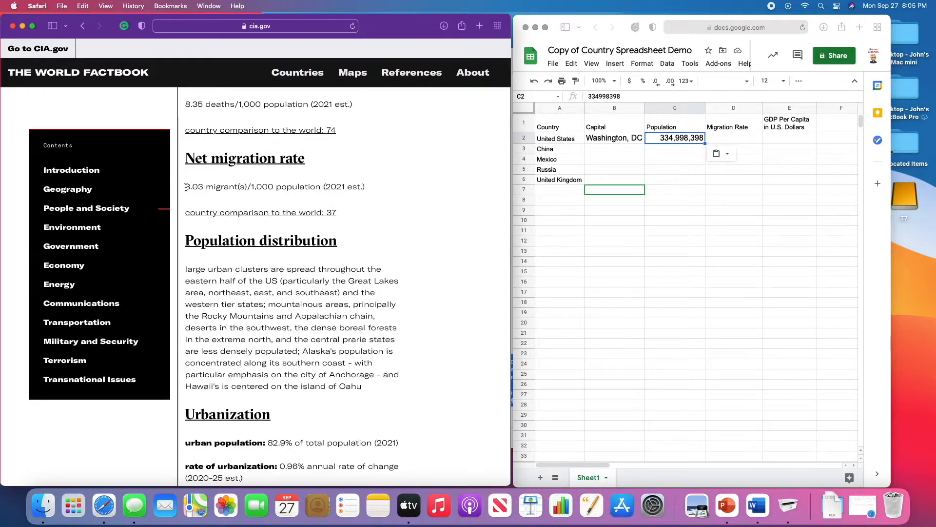
left_click_drag(186, 187, 204, 188)
key("super+c")
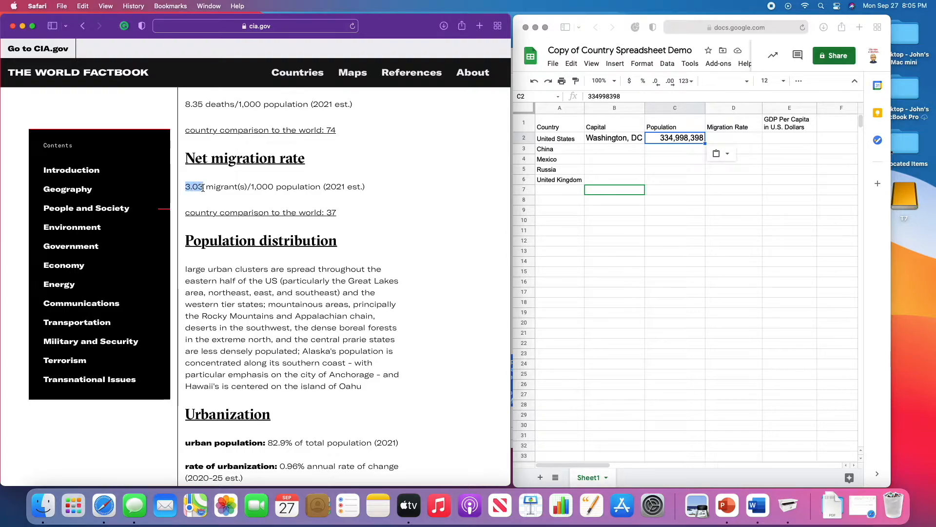
left_click(729, 141)
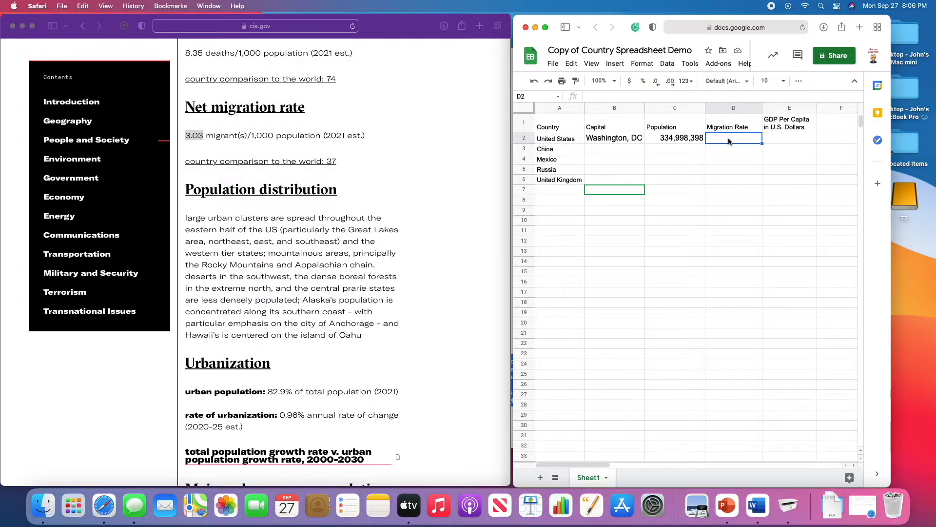
key("super+v")
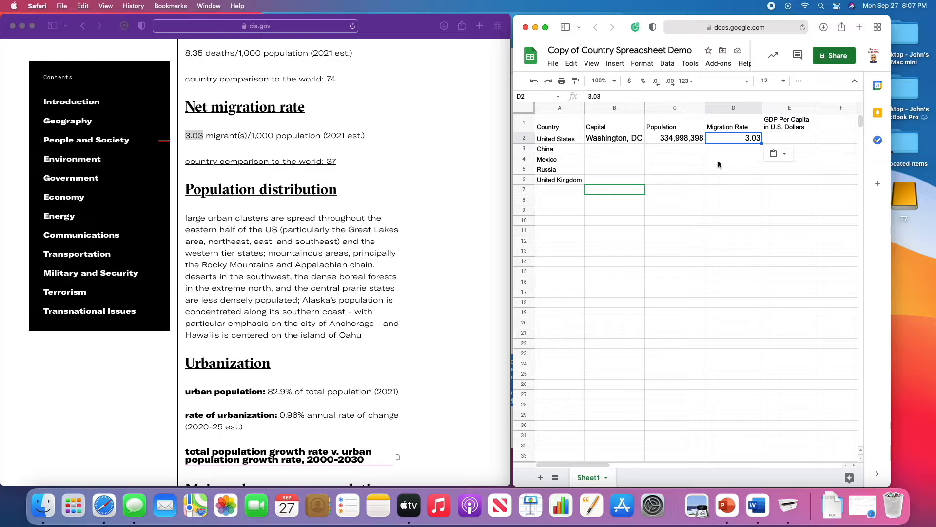
Copy the 2019 real GDP per capita figure 62,530 from the Economy section into cell E2 for the United States.
key("Tab")
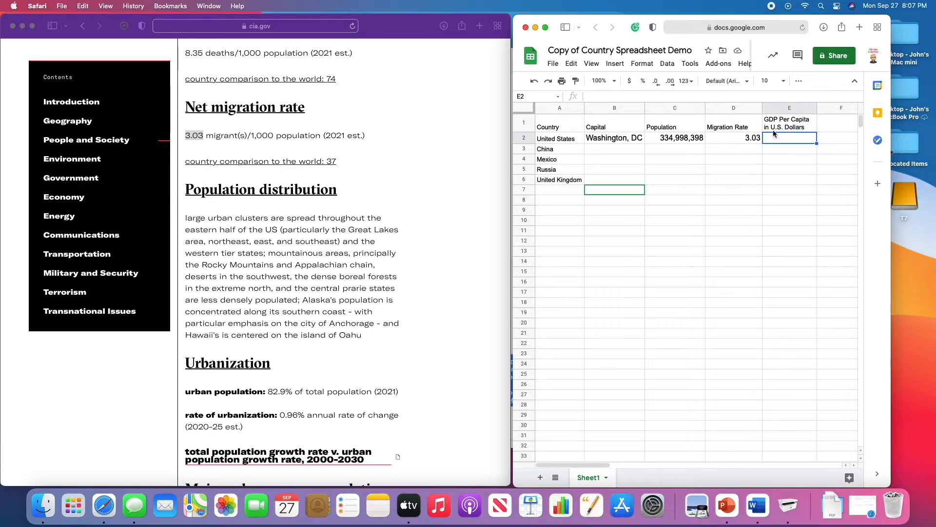
left_click(60, 200)
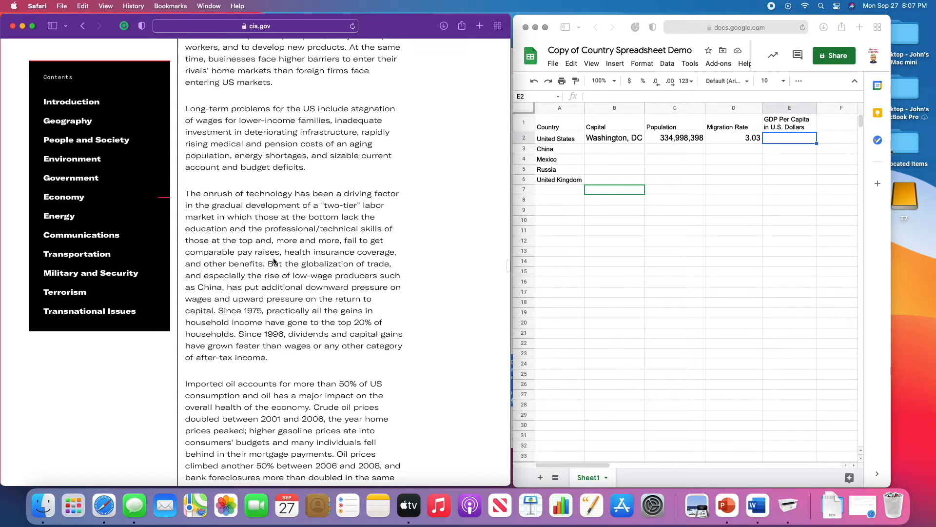
scroll(274, 258, "down", 10)
scroll(273, 258, "down", 6)
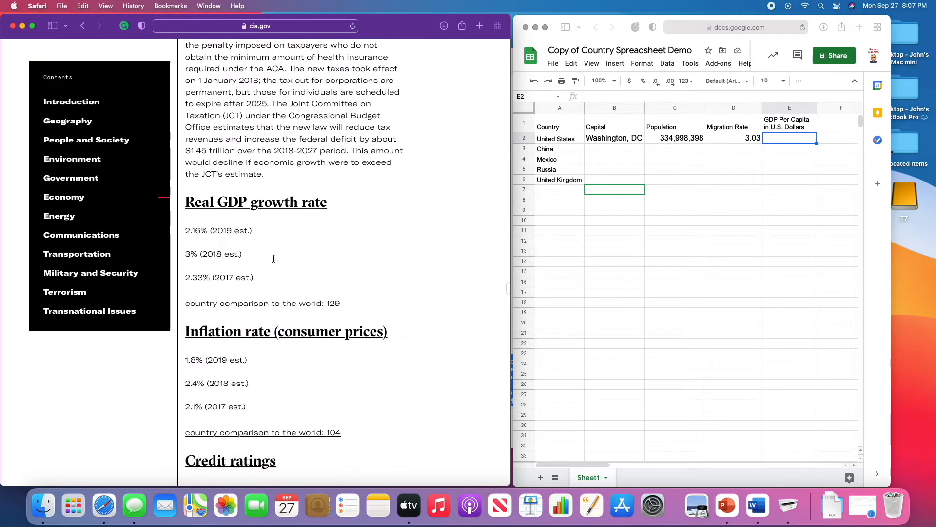
scroll(274, 262, "down", 5)
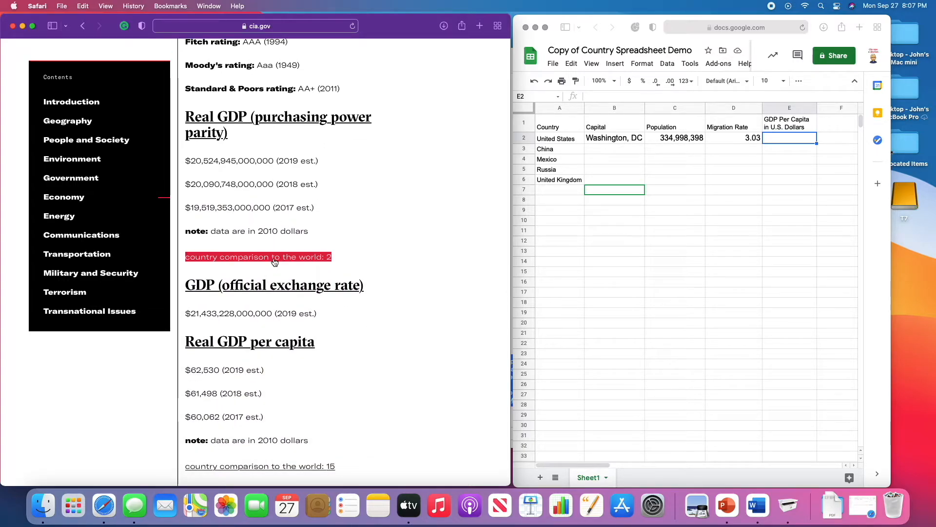
scroll(274, 262, "down", 4)
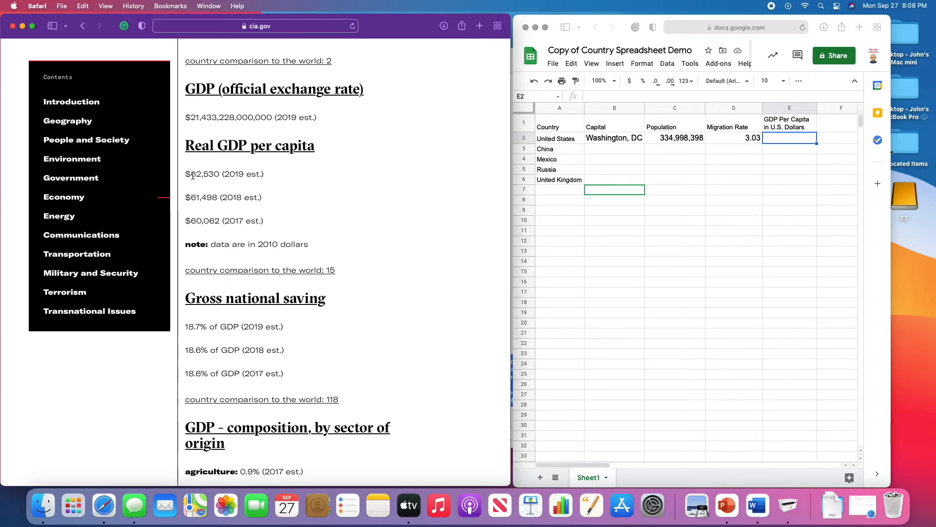
left_click_drag(192, 174, 219, 175)
key("super+c")
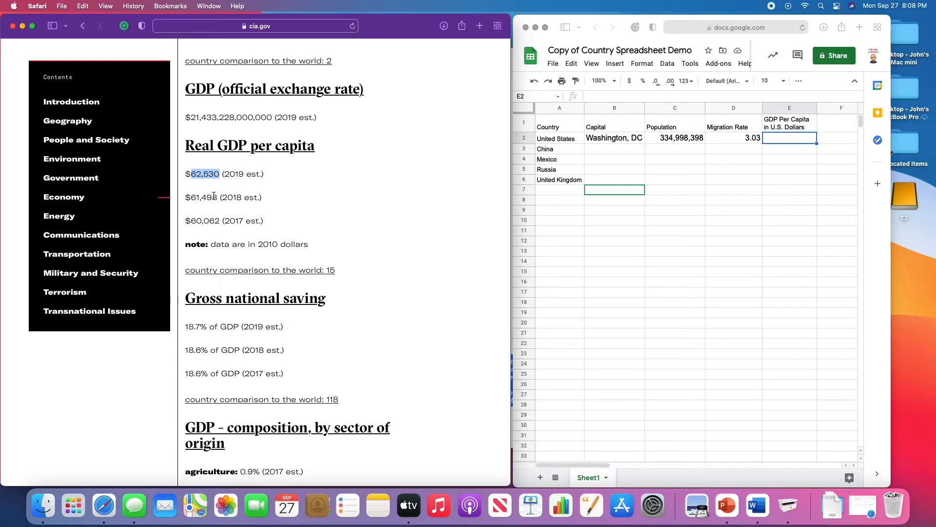
left_click(785, 139)
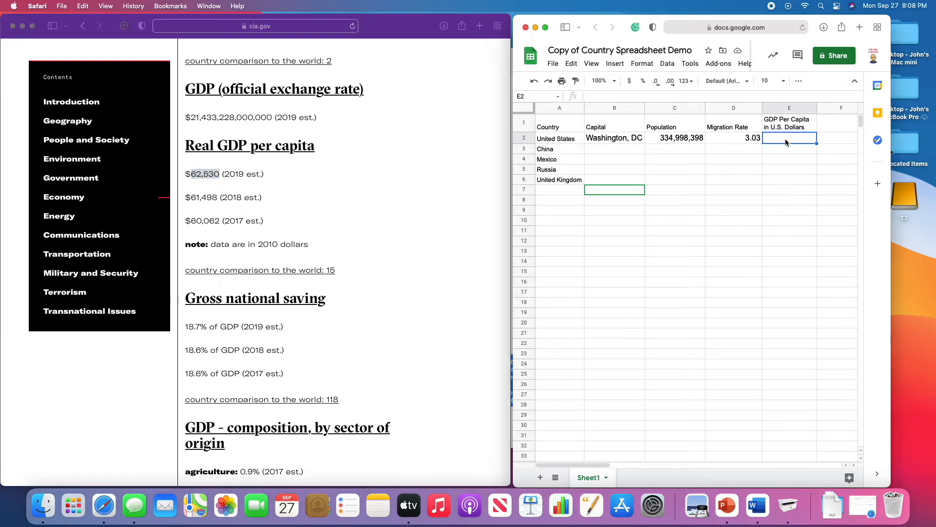
key("super+v")
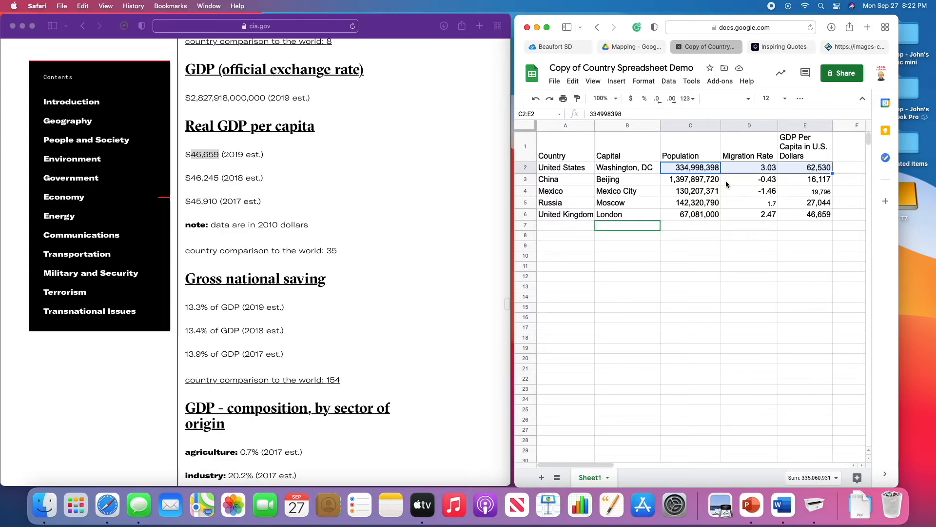
Set the font size of Russia's migration rate in cell D5 to 12.
left_click(753, 203)
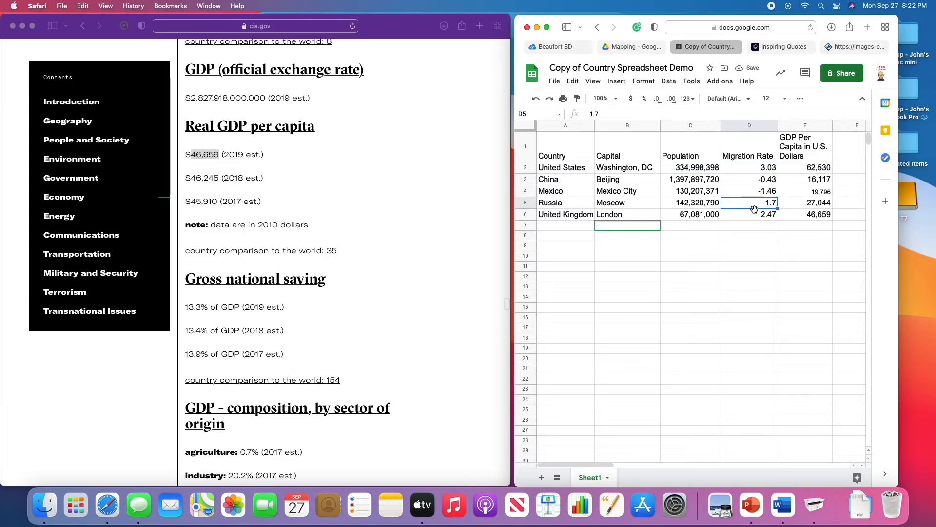